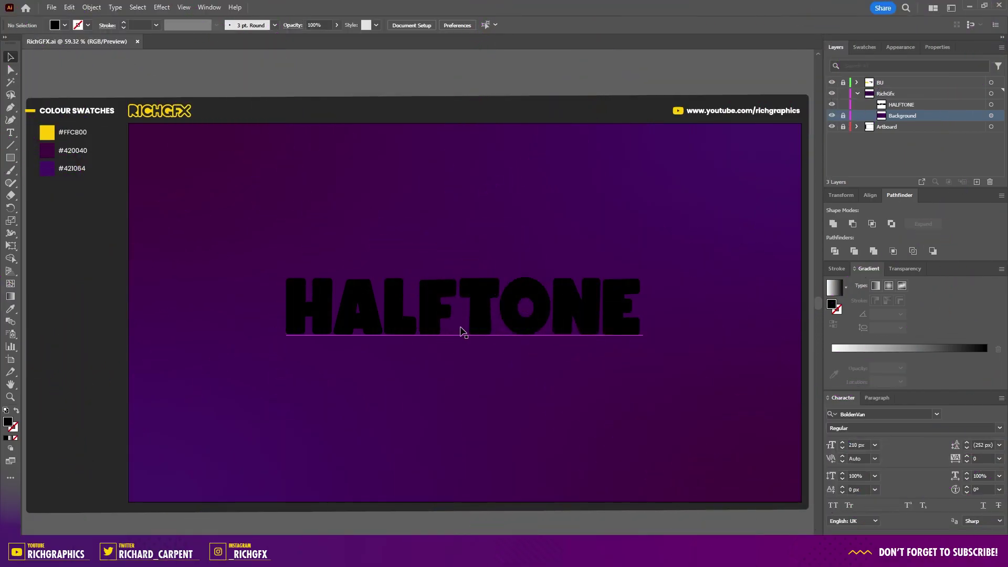
- Alt-drag a copy of HALFTONE straight above the original, then select the lower copy
click(508, 317)
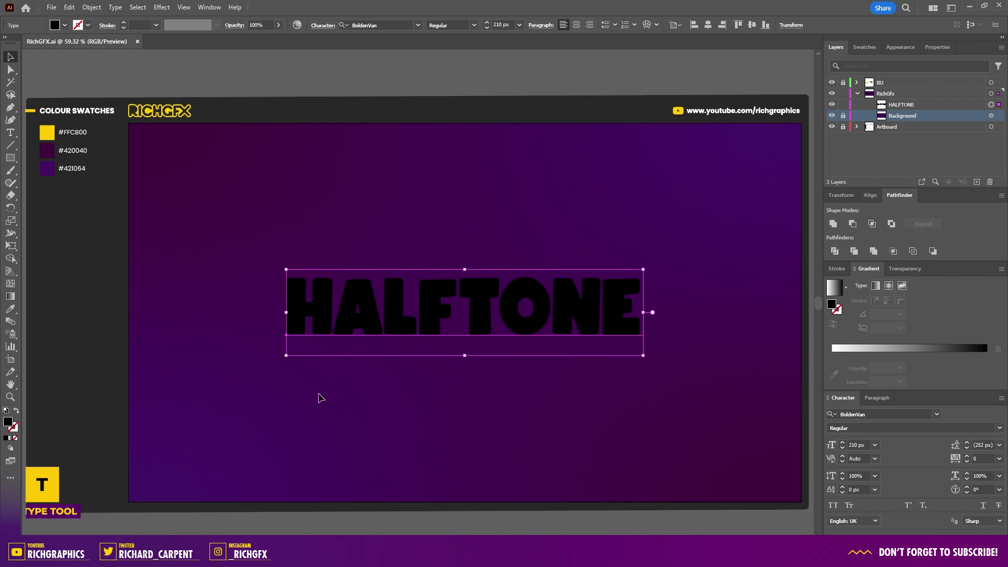
drag(495, 326, 491, 230)
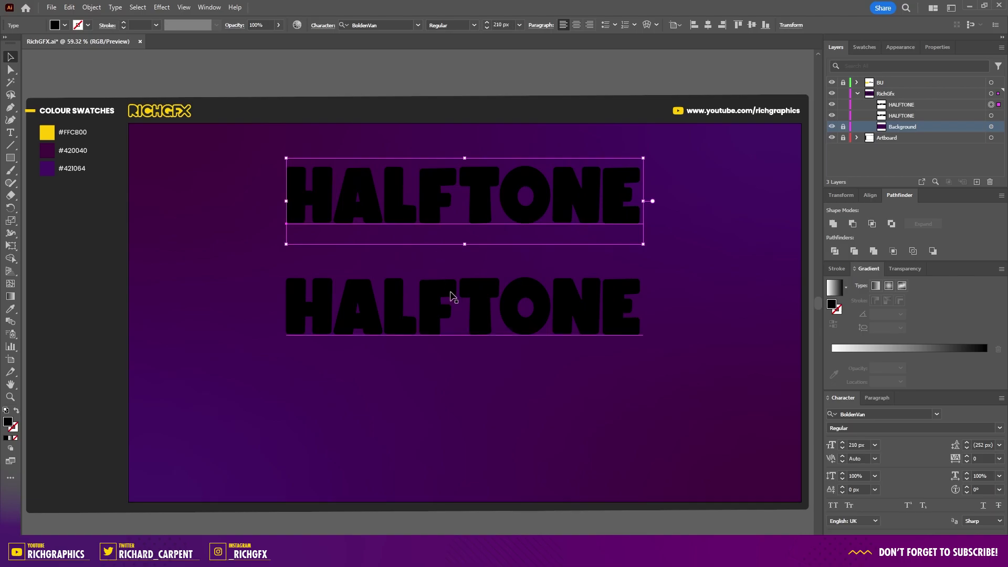
click(416, 324)
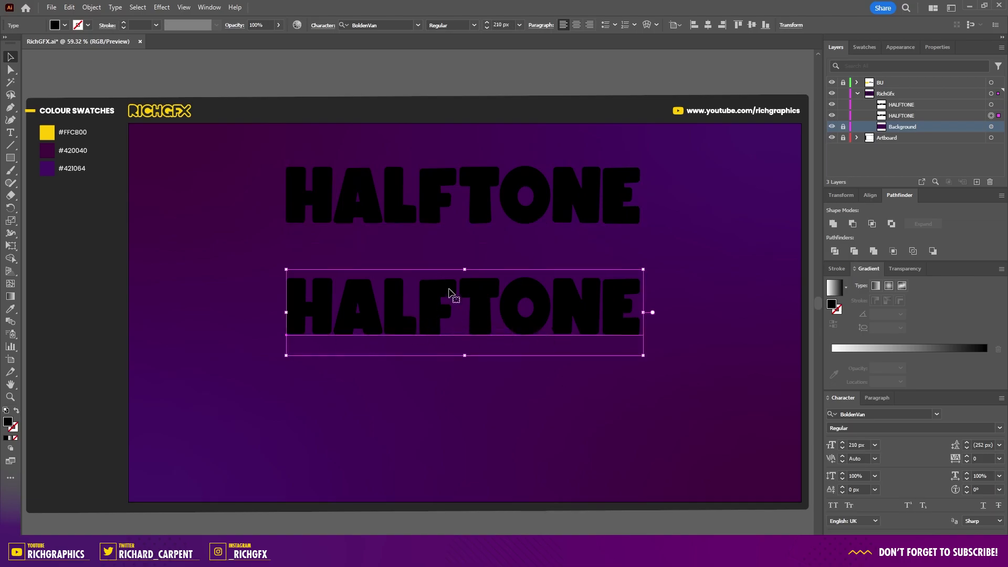
- Apply a radial blur to the lower HALFTONE, then undo it
click(162, 7)
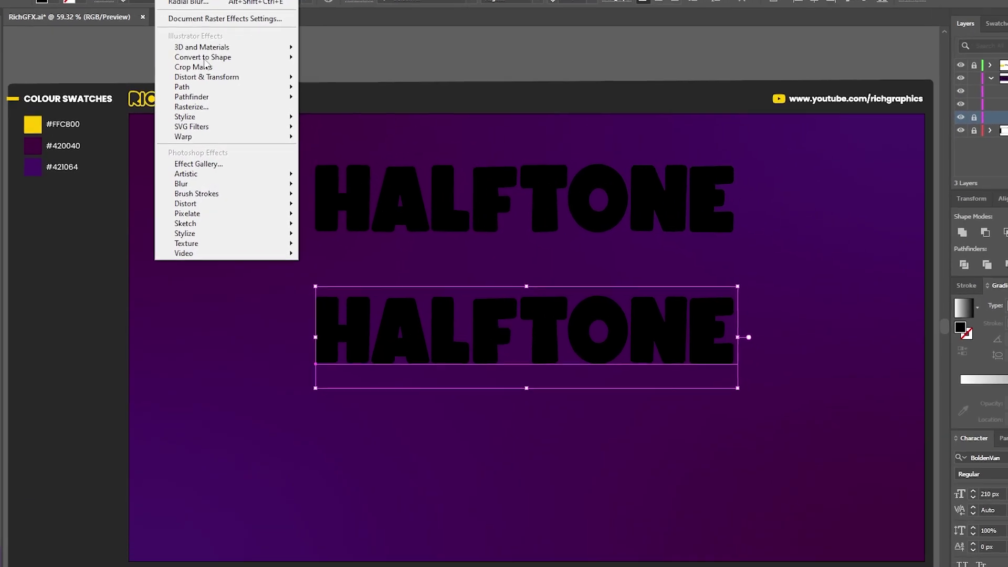
mouse_move(210, 183)
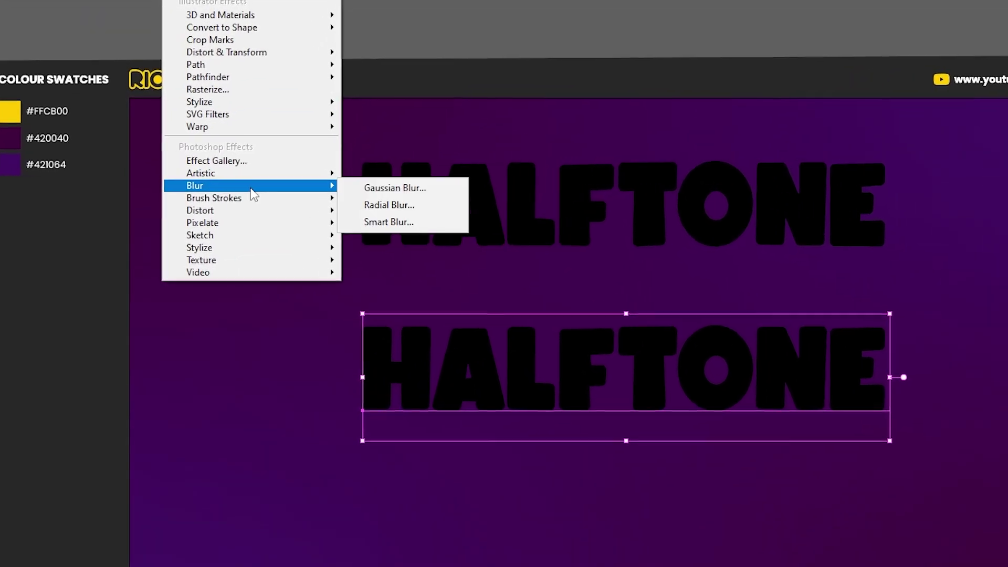
click(373, 199)
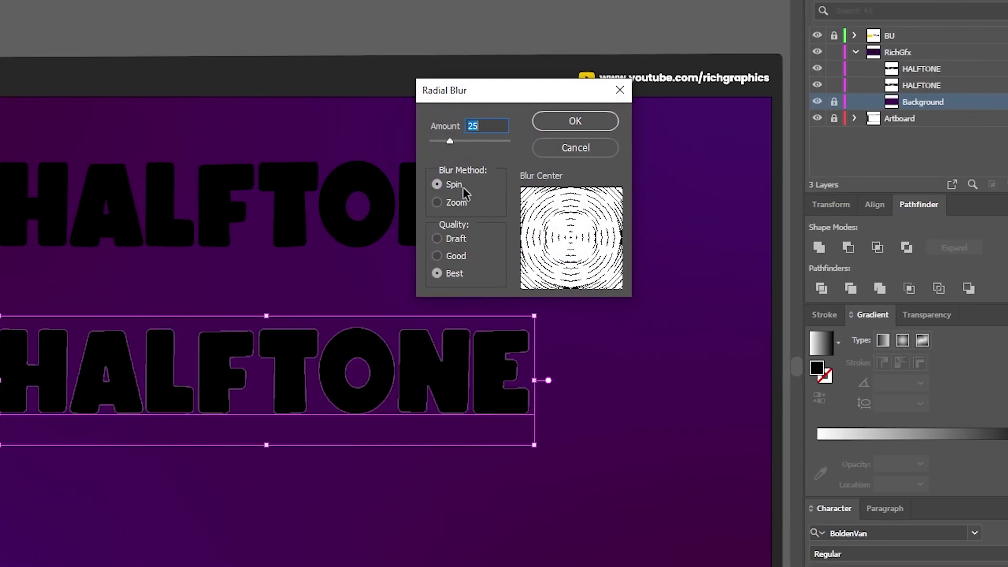
click(586, 118)
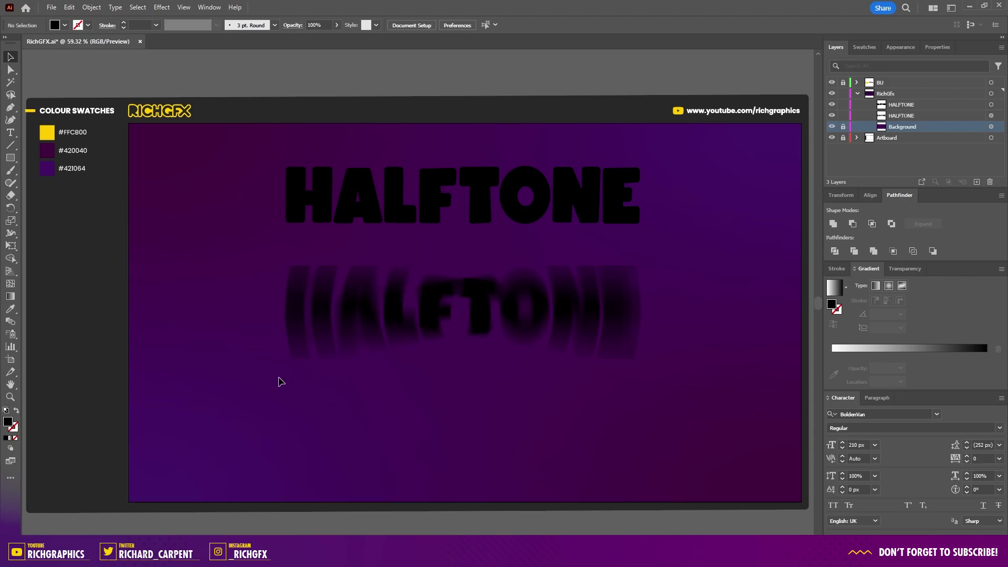
key(ctrl+z)
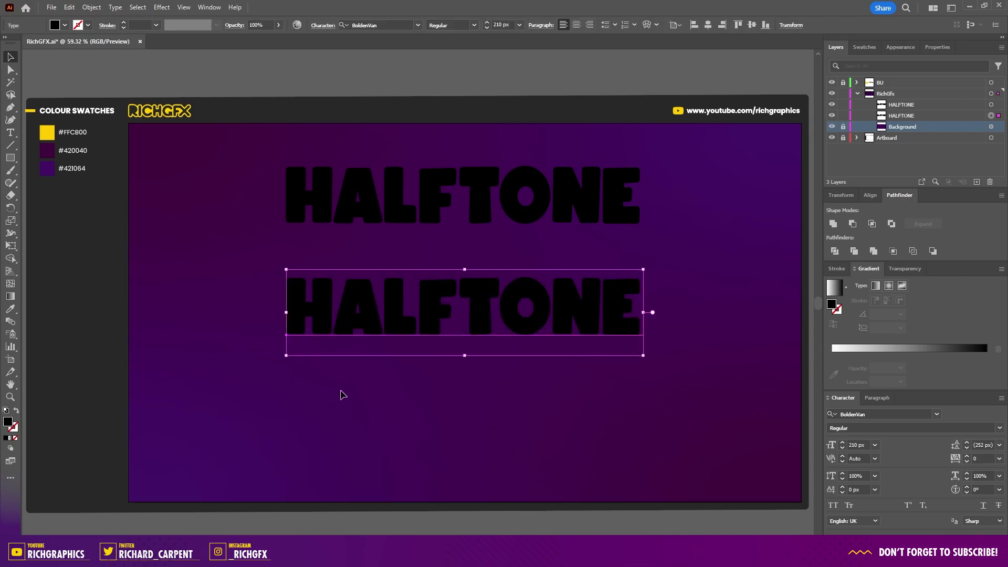
- Set Document Raster Effects Settings to add 100 px around objects
click(161, 7)
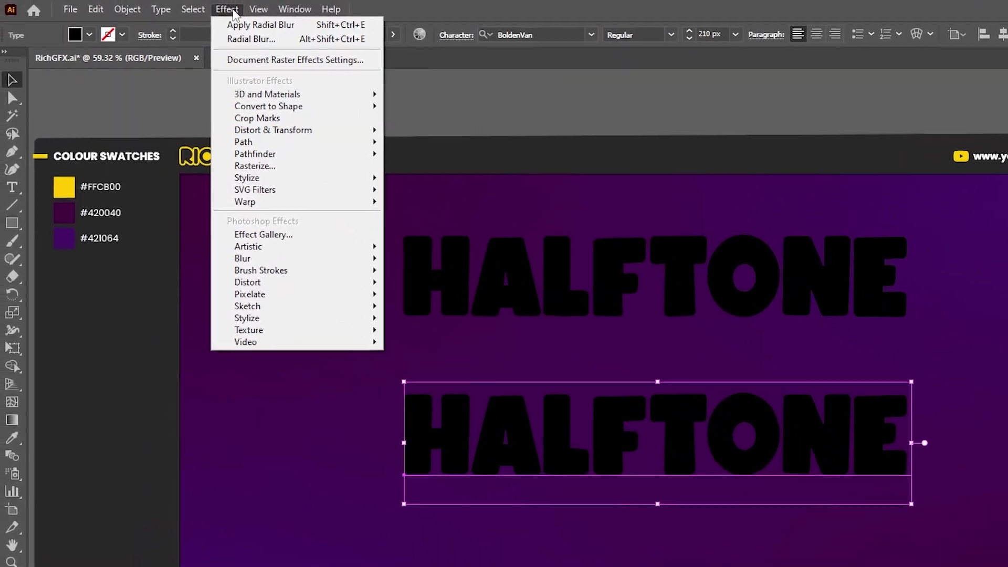
click(180, 41)
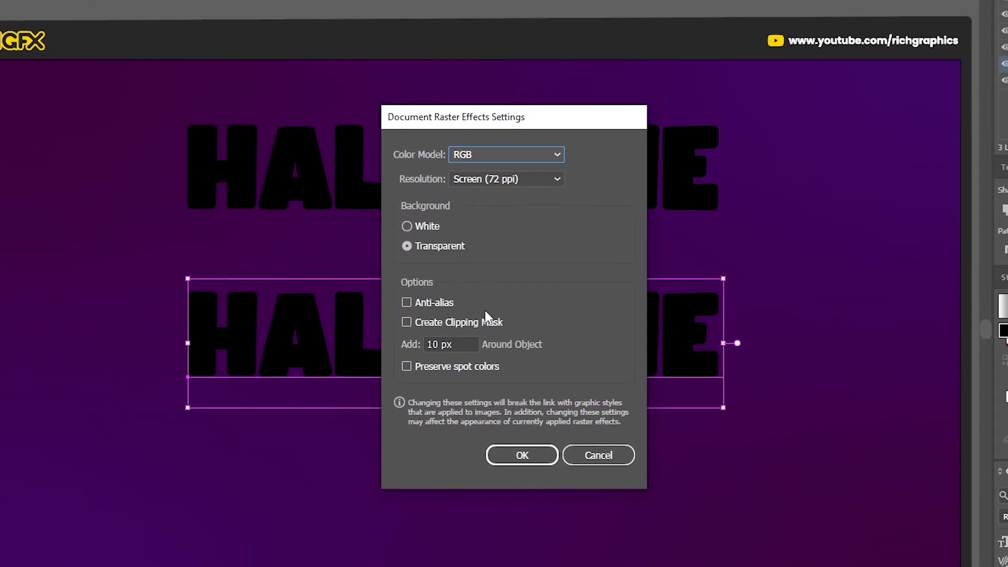
drag(462, 345, 408, 349)
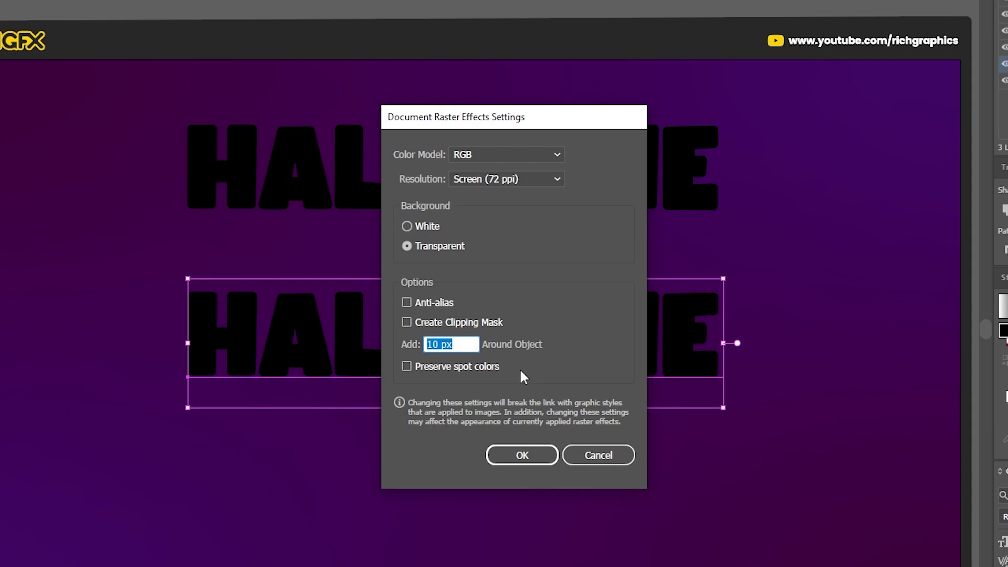
text(100)
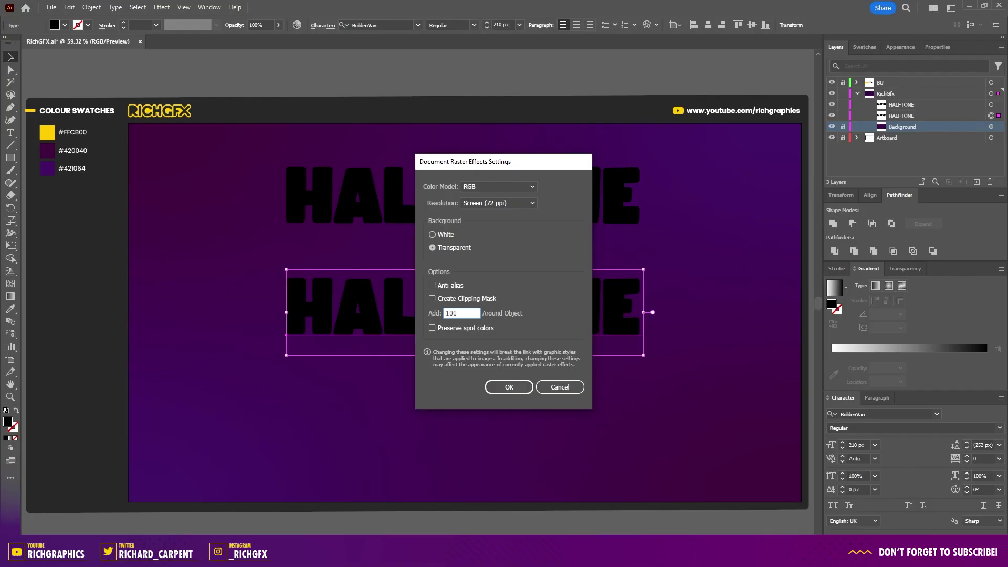
click(522, 455)
- Select the lower HALFTONE and bring up Radial Blur with Amount 25, Spin, Best quality
click(351, 281)
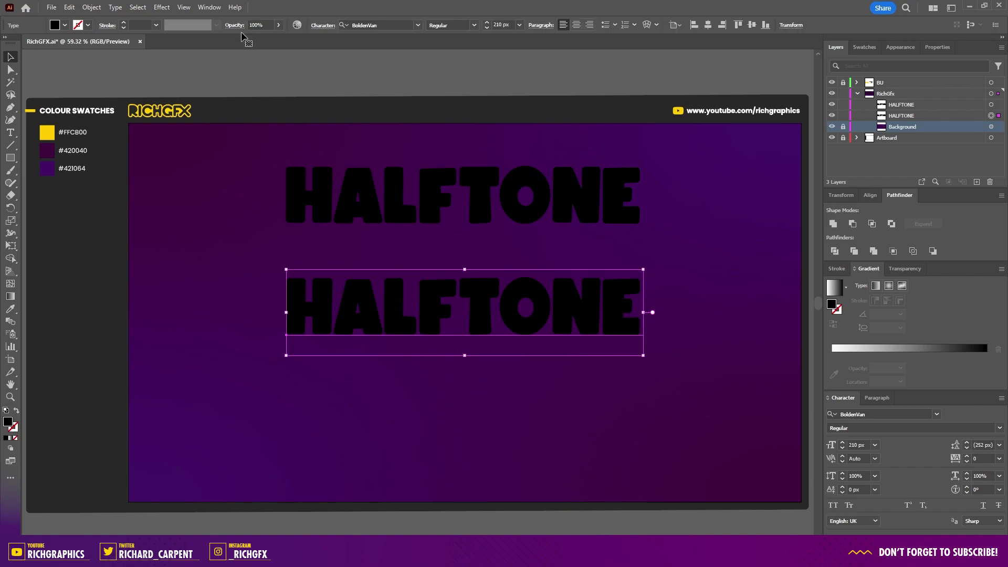
click(162, 6)
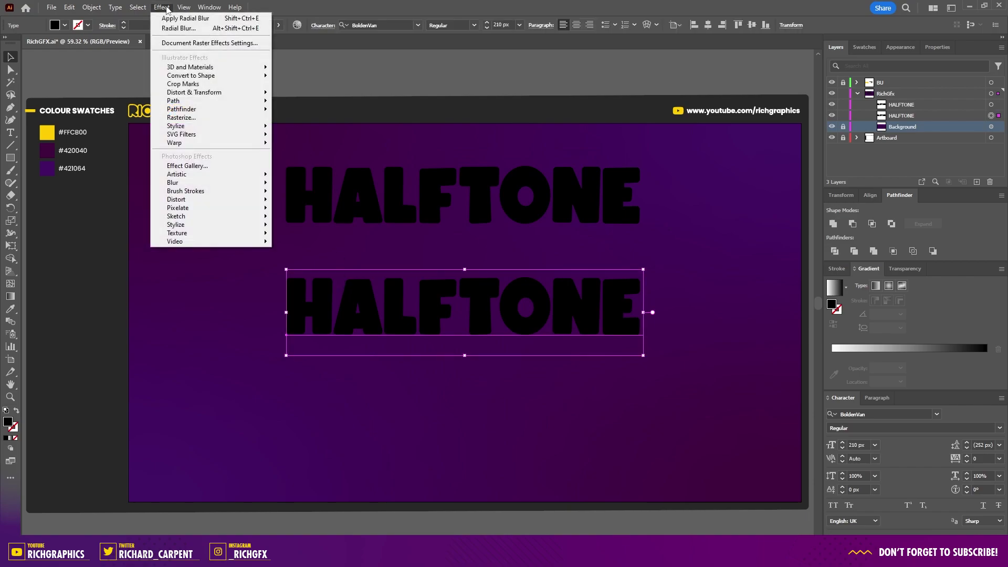
click(192, 31)
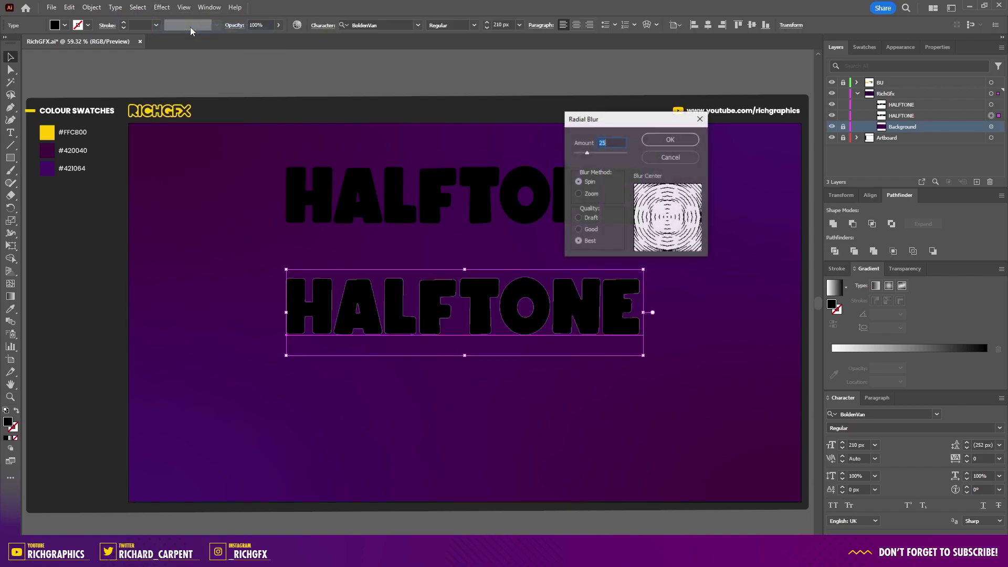
- Spin-blur the lower HALFTONE, then rasterize it as RGB at 300 ppi on white
click(671, 140)
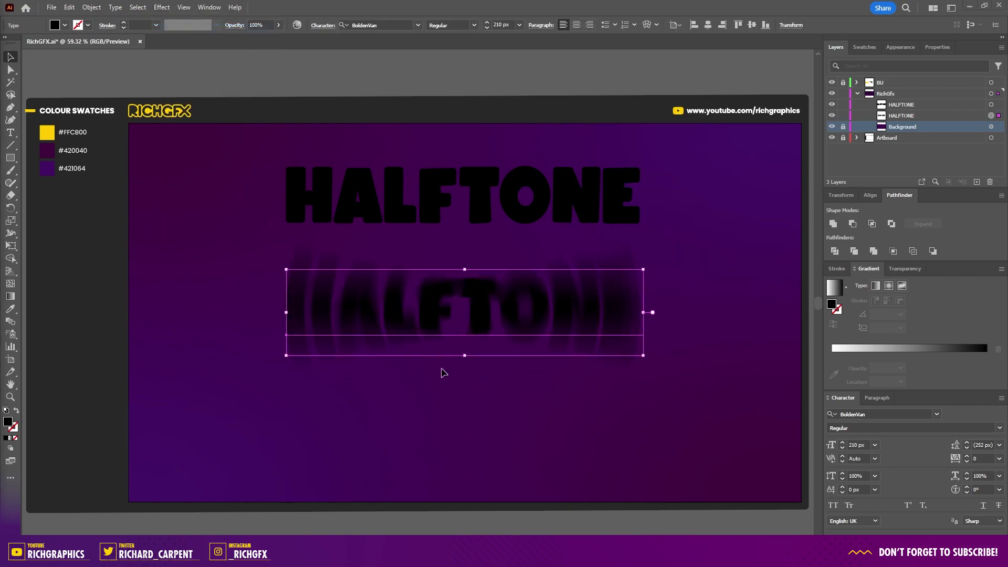
click(92, 8)
click(140, 176)
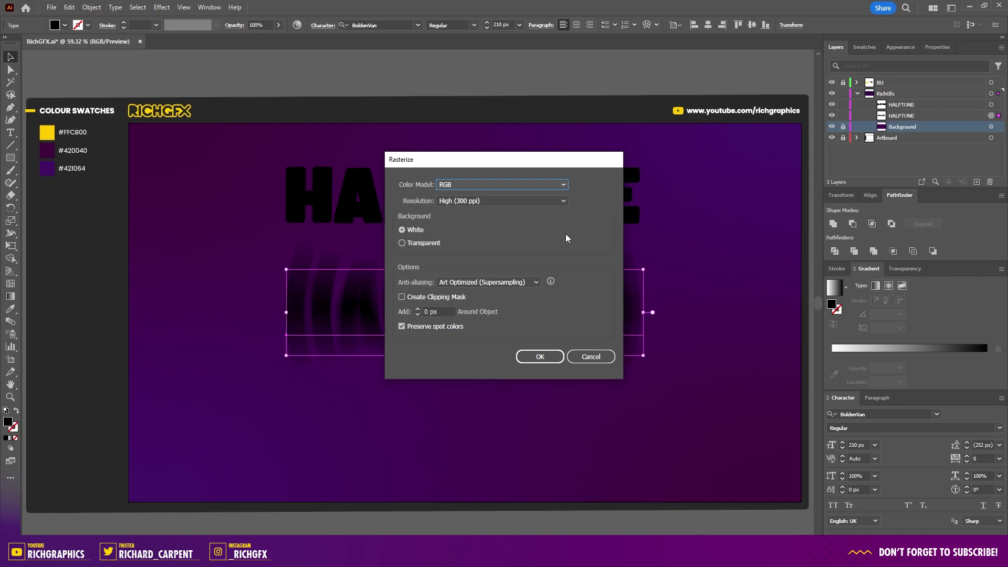
click(544, 362)
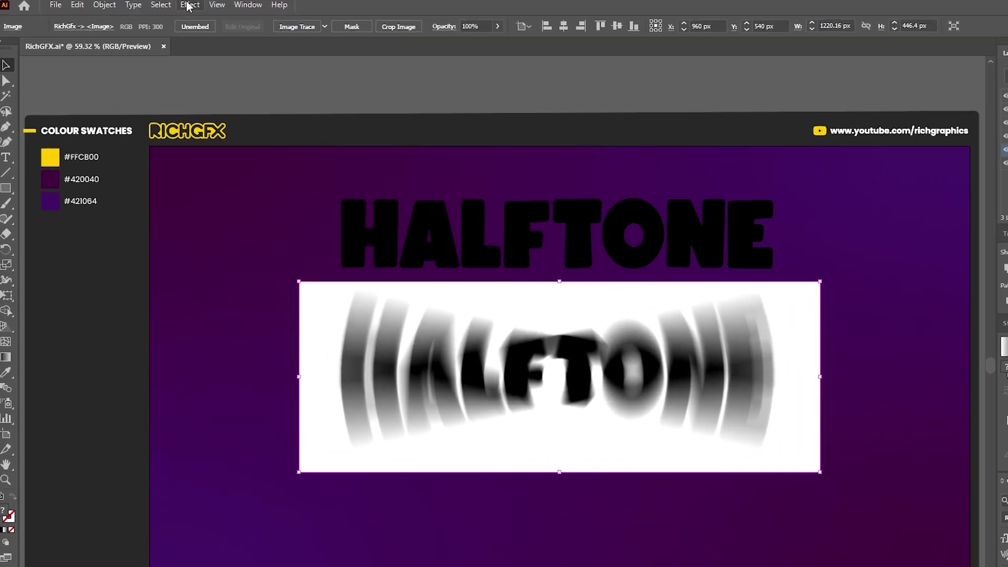
- Apply Color Halftone to the image with max radius 30 and all screen angles 10
click(160, 7)
mouse_move(349, 310)
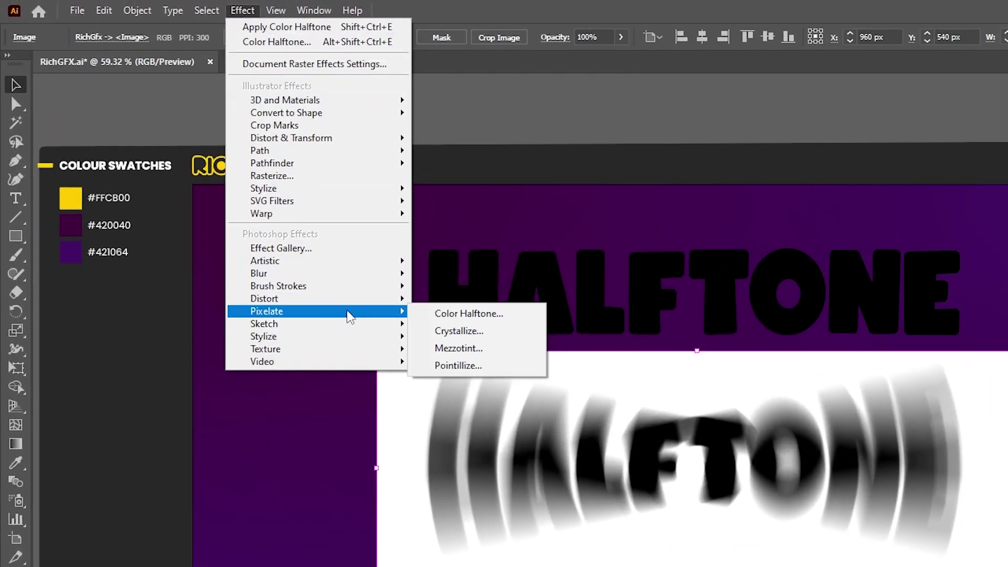
click(525, 318)
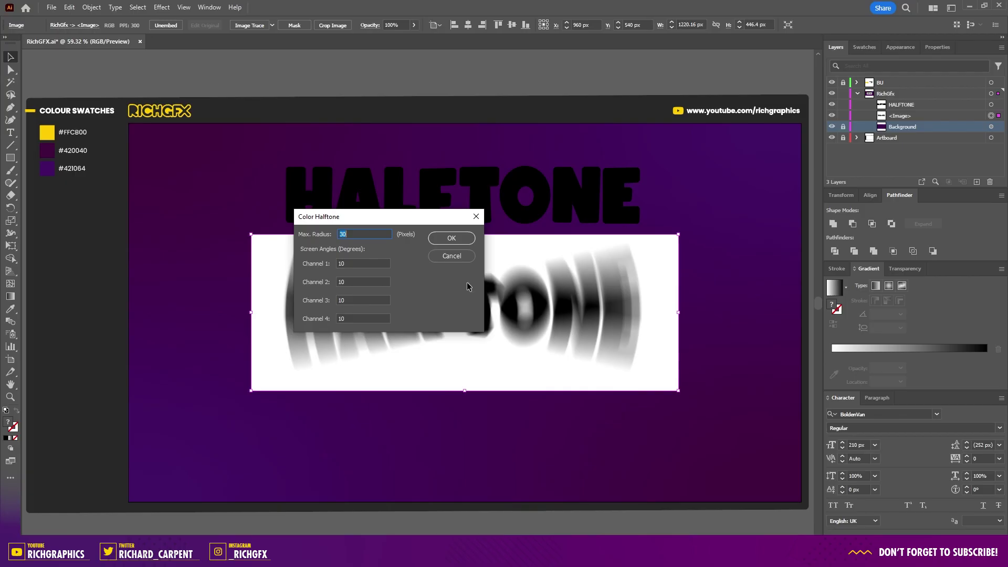
click(463, 239)
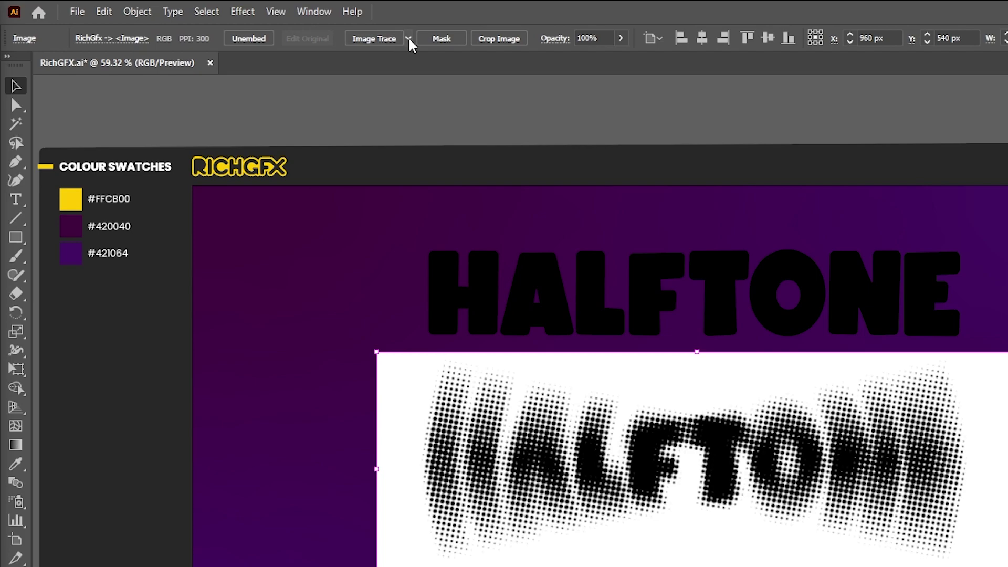
- Image Trace the dotted HALFTONE with the Sketch preset and expand it into vector dots
click(409, 41)
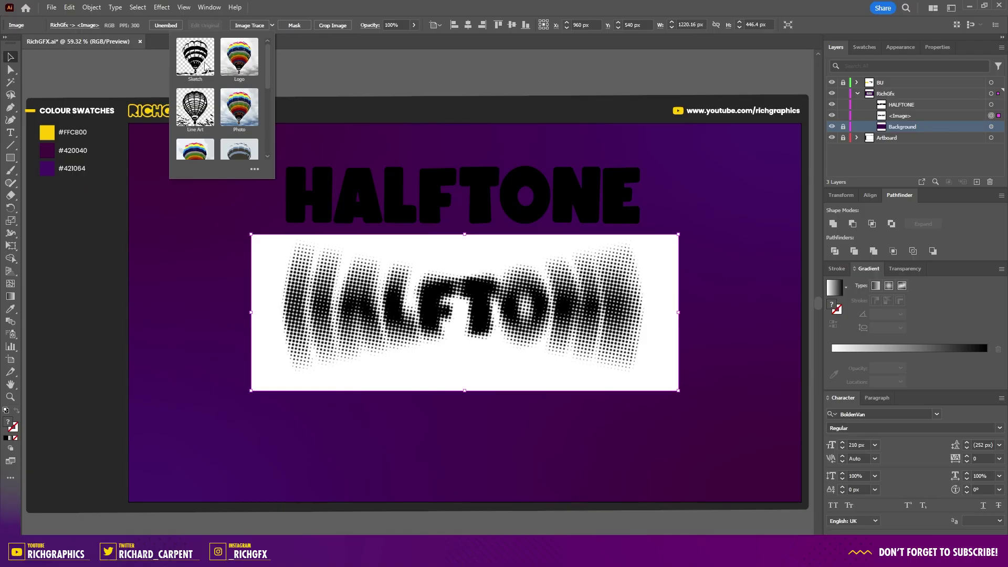
click(204, 62)
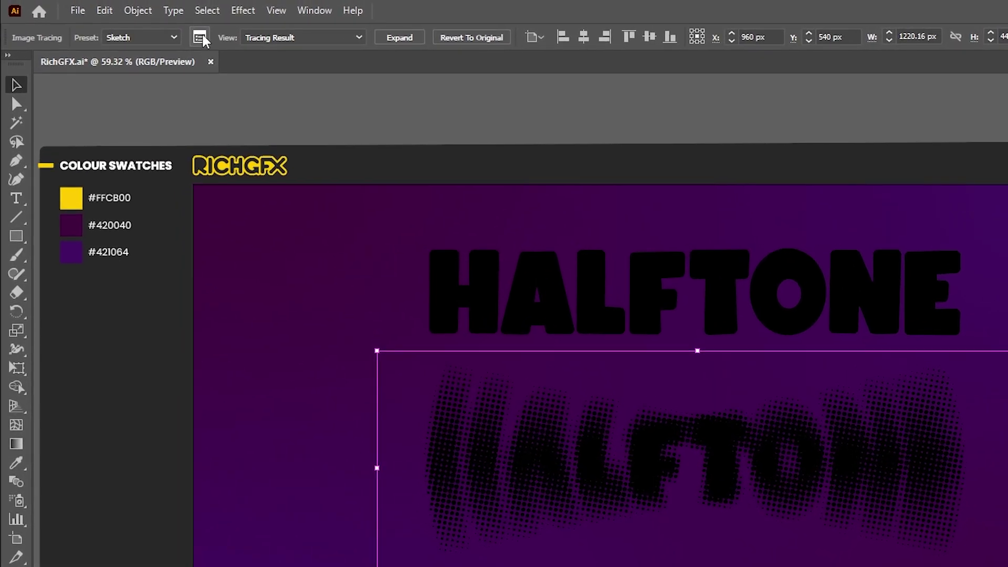
click(202, 38)
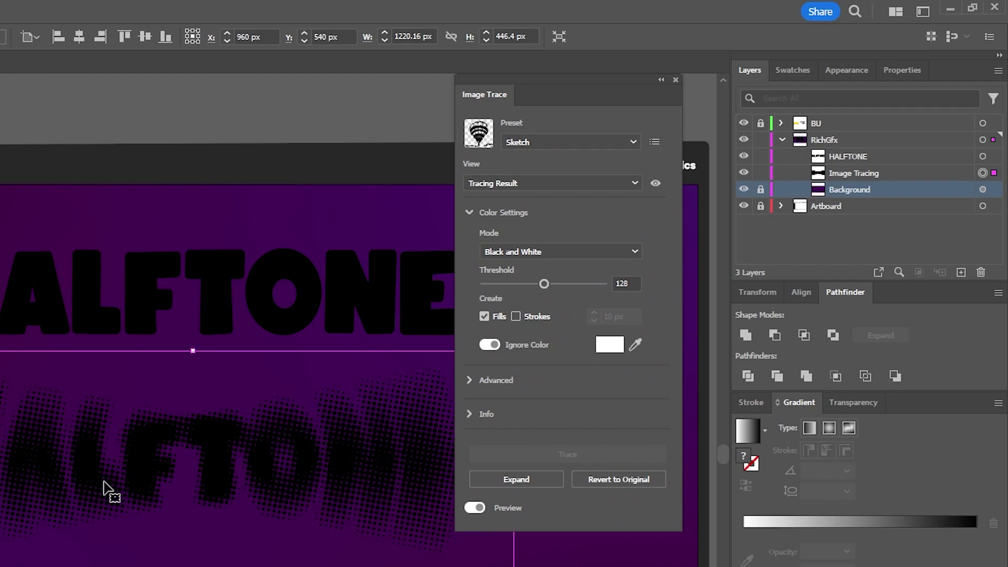
click(522, 480)
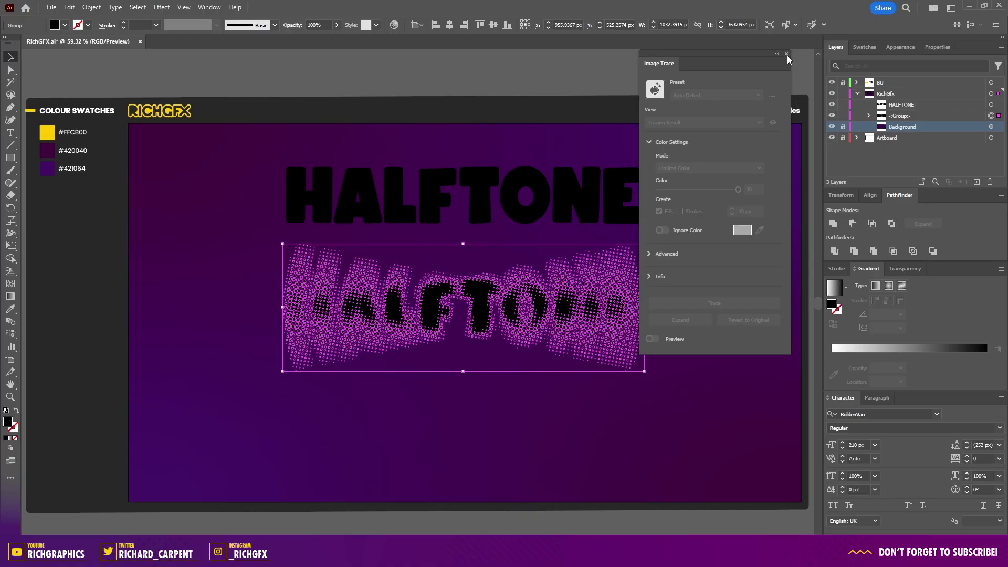
click(787, 54)
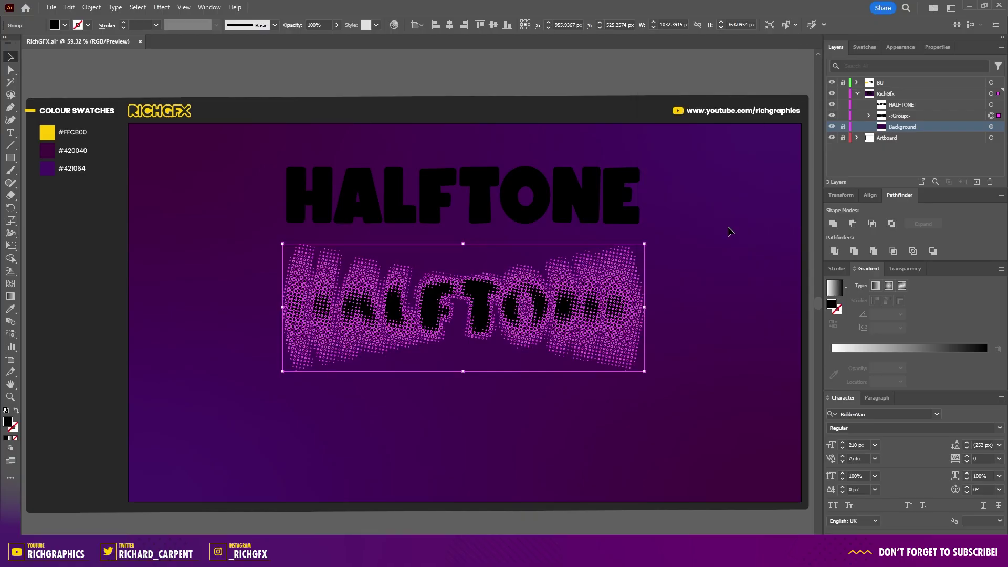
- Convert the upper HALFTONE text to outlines
click(684, 319)
click(393, 201)
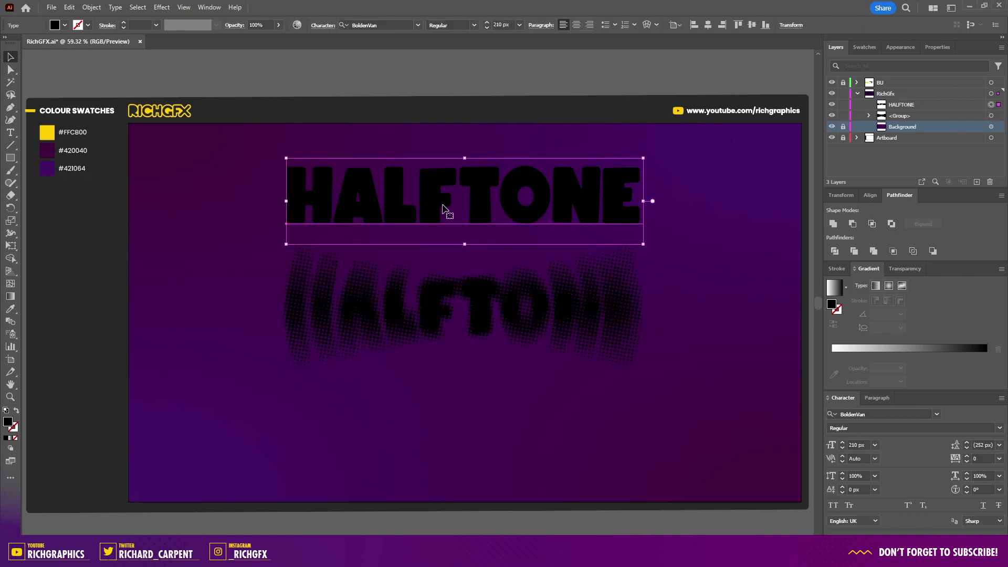
right_click(396, 203)
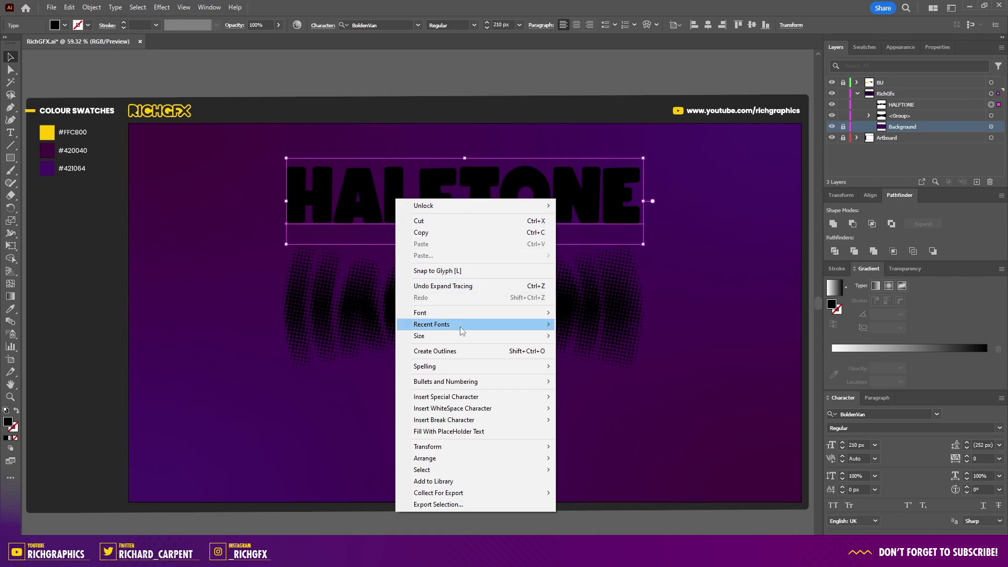
click(455, 351)
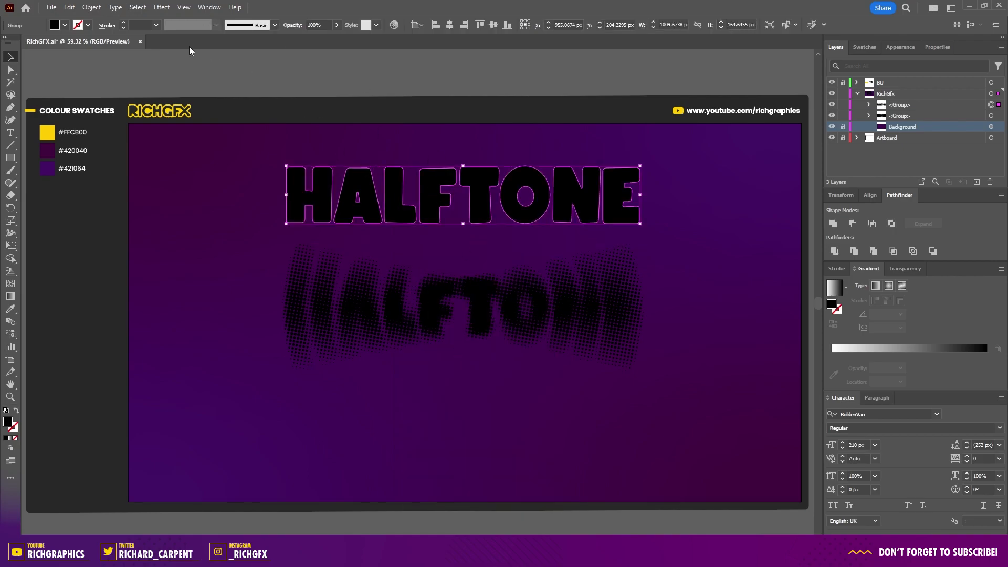
- Inset the letter outlines with an Offset Path of -10 px
click(92, 8)
mouse_move(136, 268)
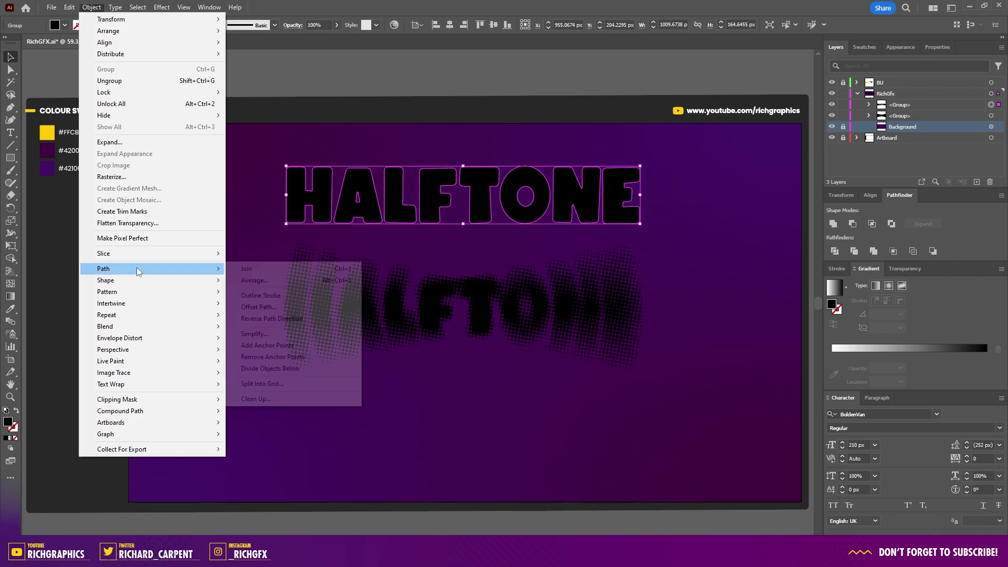
click(259, 306)
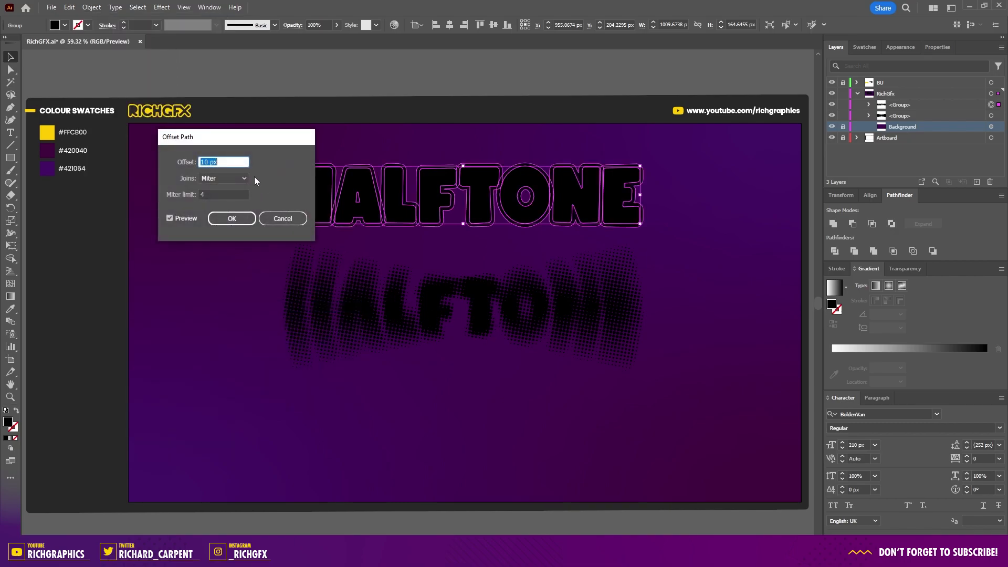
text(-10)
click(233, 220)
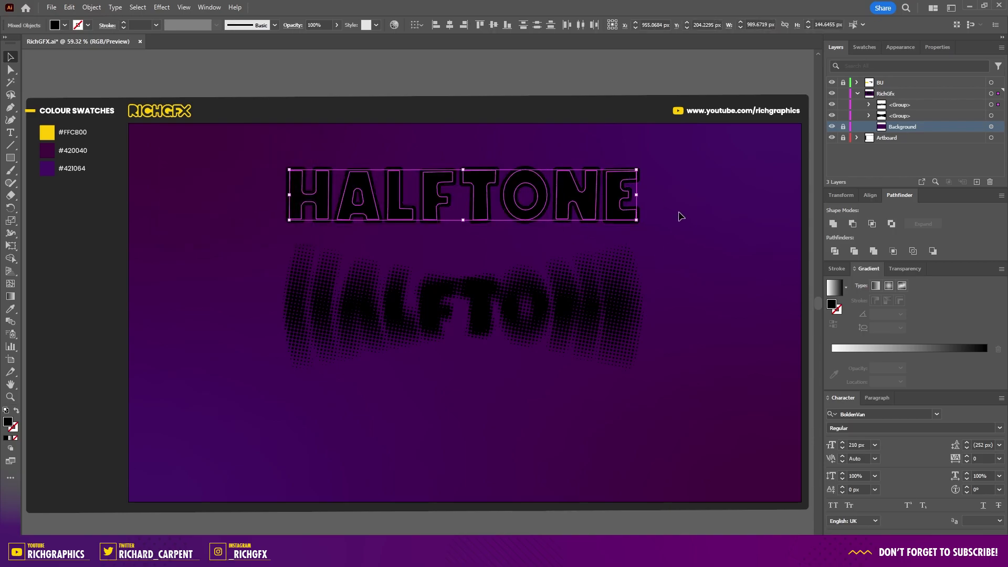
- Replace the original solid letters with the inset outlines, pasted in back and grouped
key(ctrl+x)
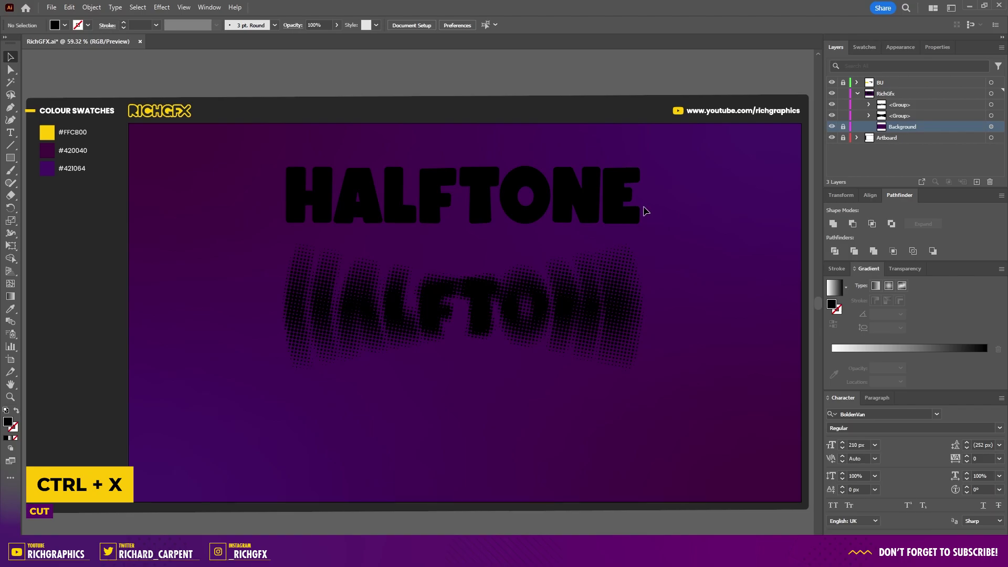
click(611, 207)
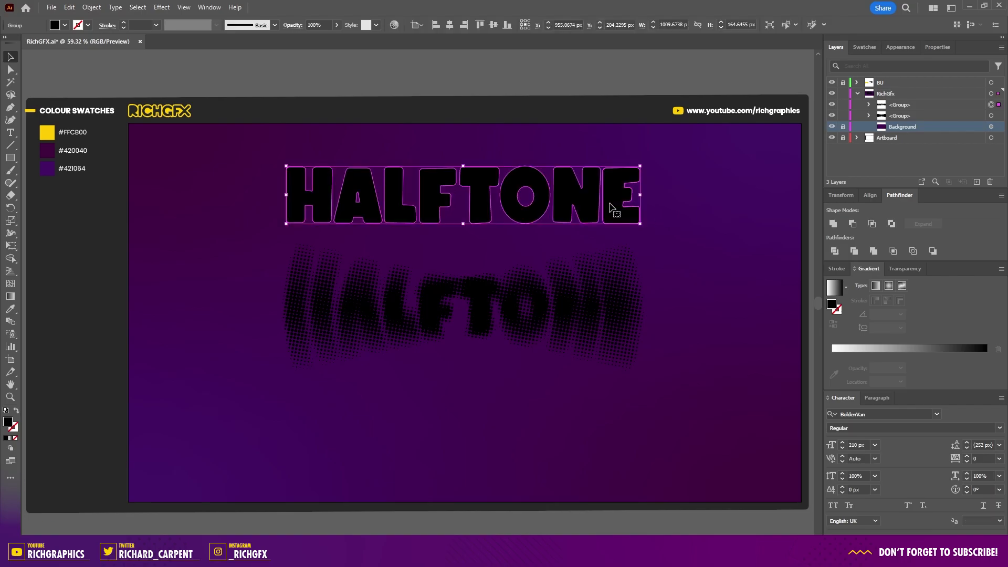
key(Delete)
click(69, 7)
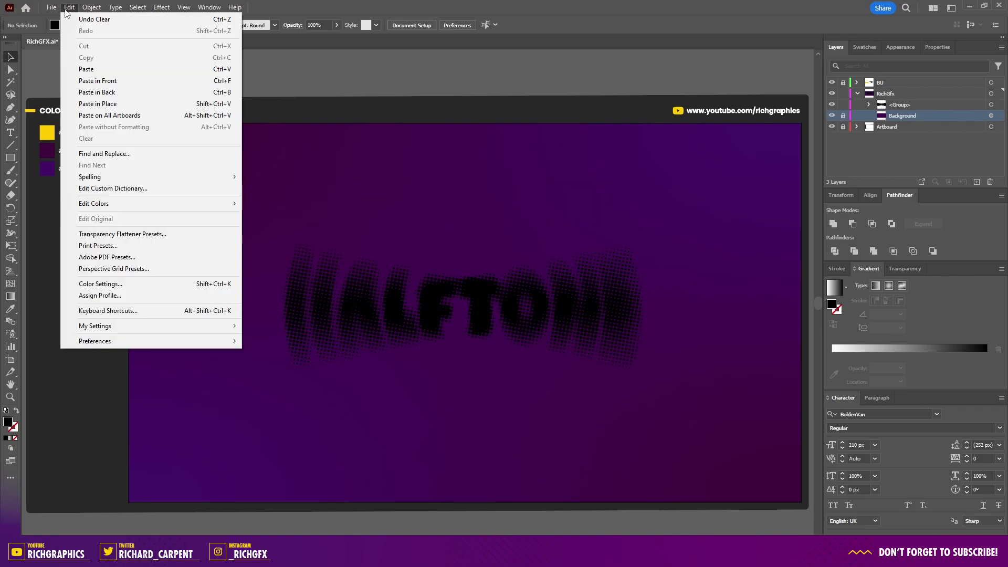
click(140, 92)
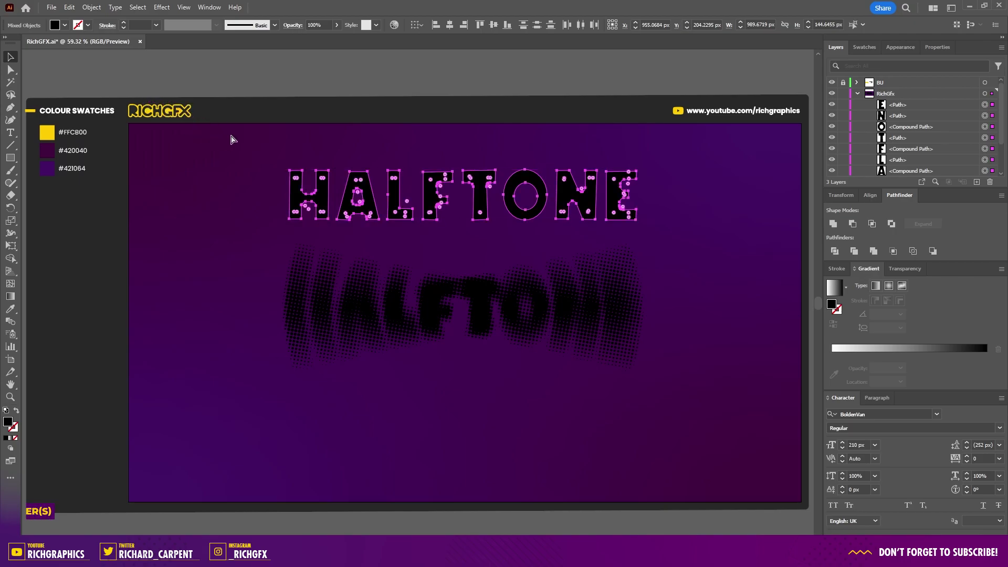
key(ctrl+g)
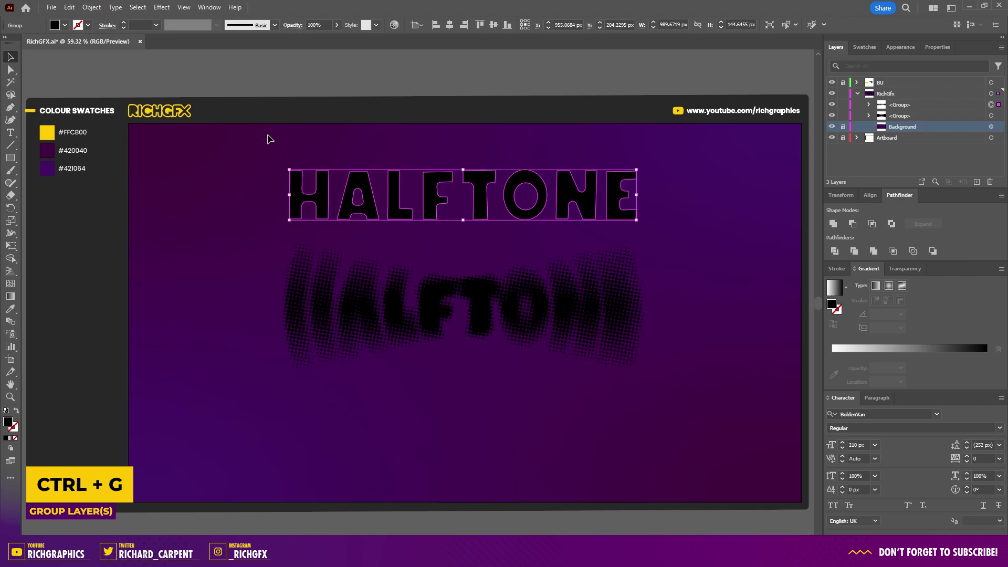
- Vertically centre the letters over the halftone dots and fill both yellow #FFCB00
drag(242, 163, 685, 389)
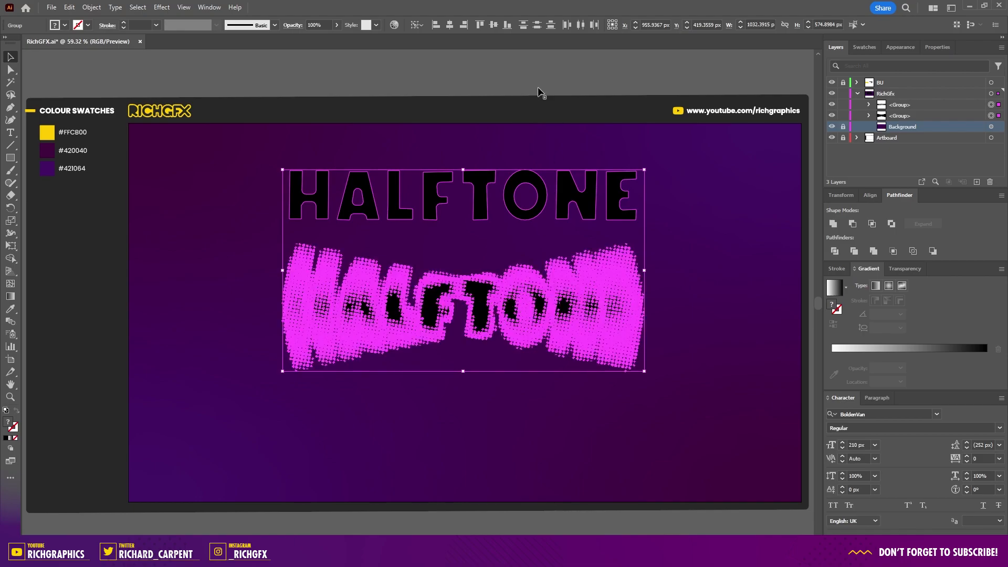
click(494, 25)
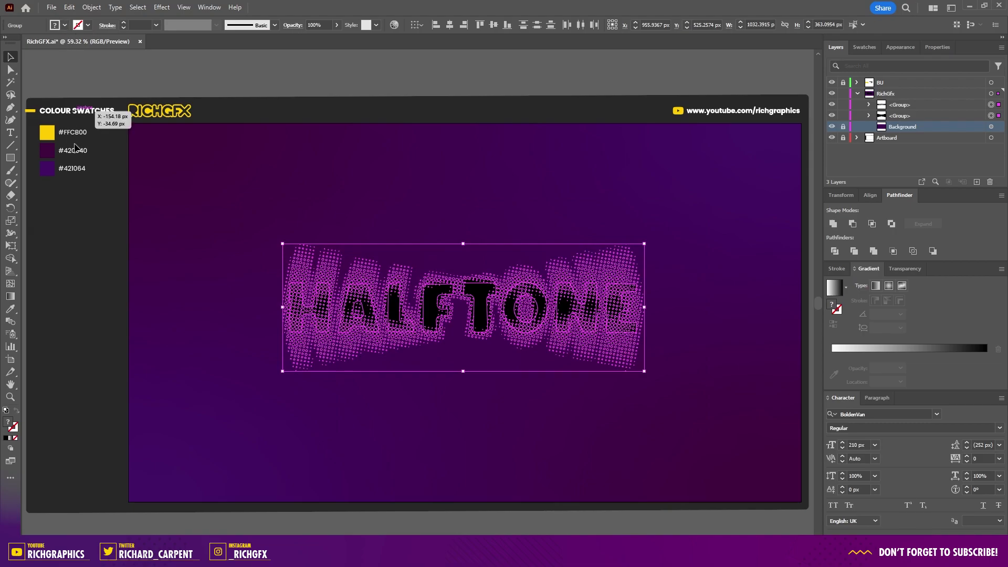
key(i)
click(51, 131)
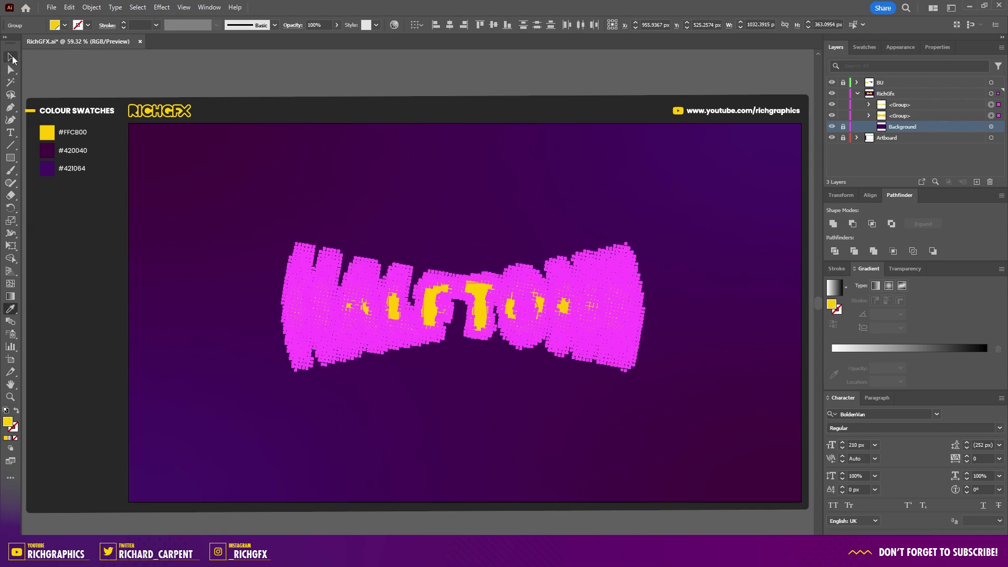
click(11, 58)
click(491, 186)
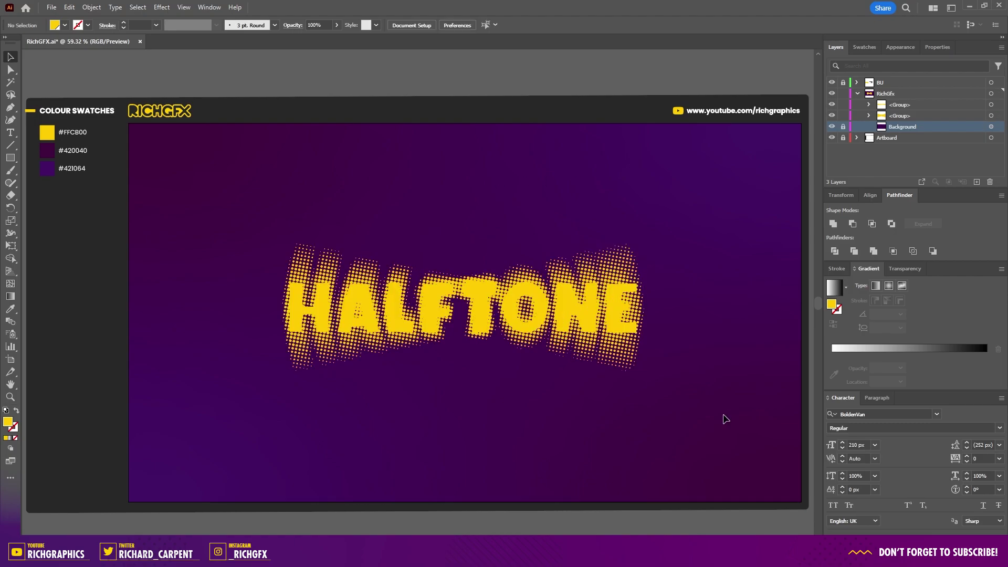